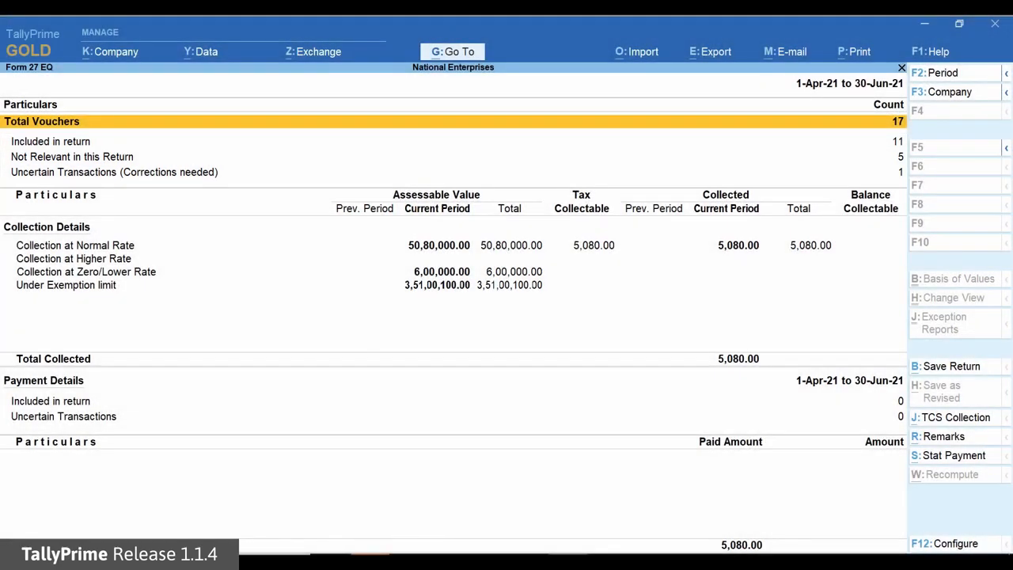
Review the voucher breakdowns for Included in return and Not Relevant in this Return in Form 27EQ
{"action": "key", "text": "Down"}
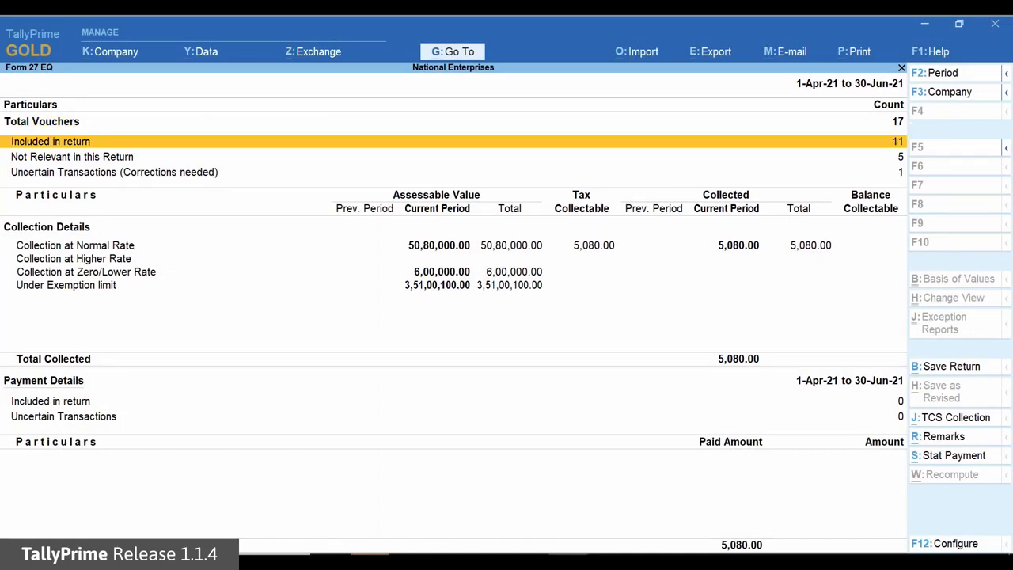
{"action": "key", "text": "Return"}
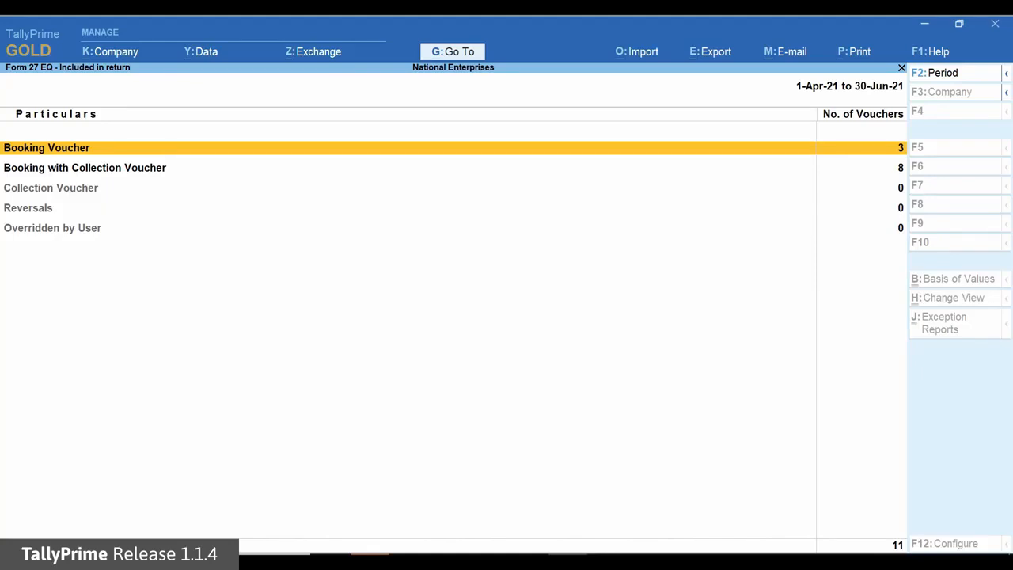
{"action": "key", "text": "Escape"}
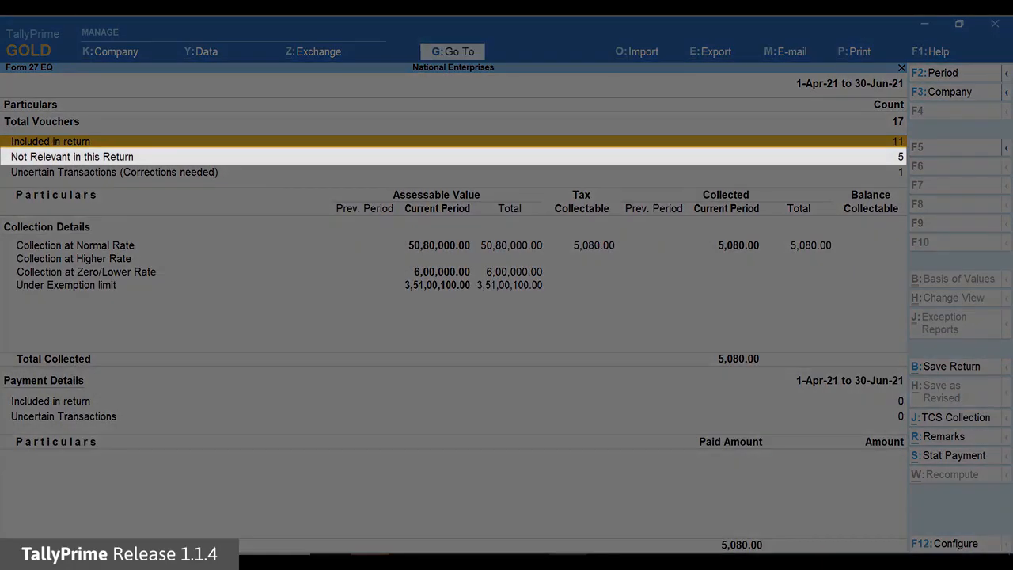
{"action": "key", "text": "Down"}
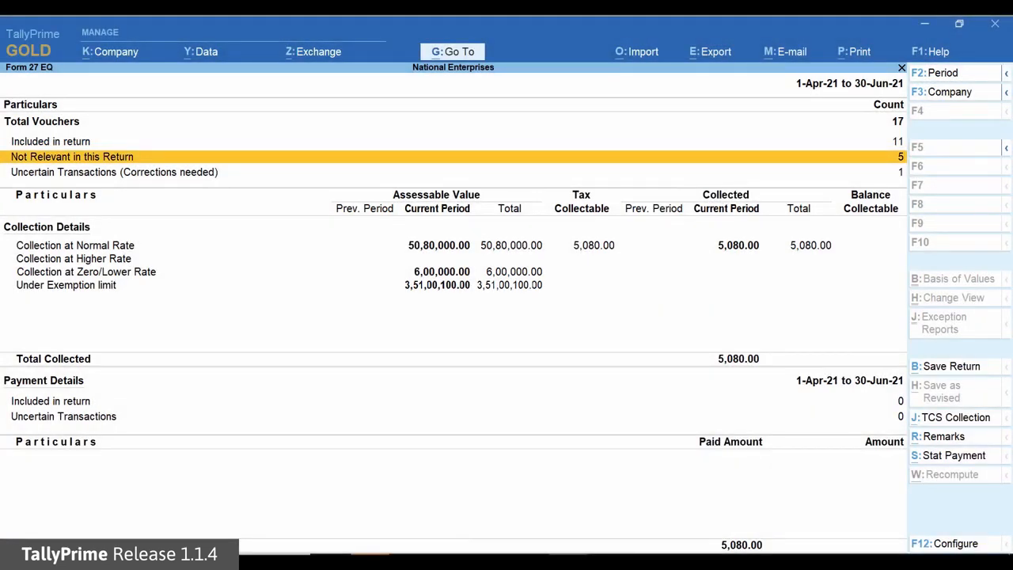
{"action": "key", "text": "Return"}
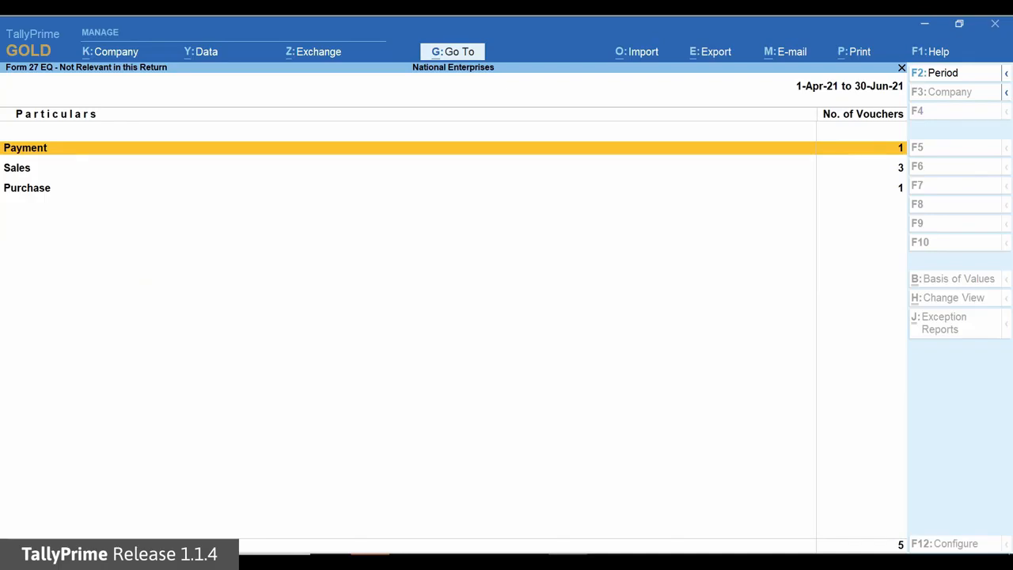
{"action": "key", "text": "Escape"}
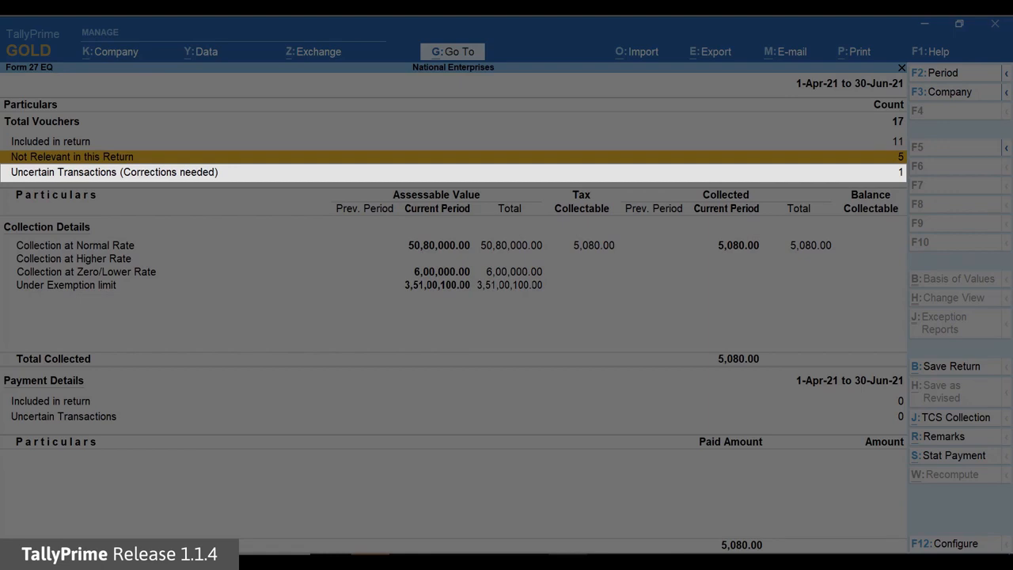
Open the buyer entries without challan details from the Buyer Deductable TDS exceptions under Uncertain Transactions
{"action": "key", "text": "Down"}
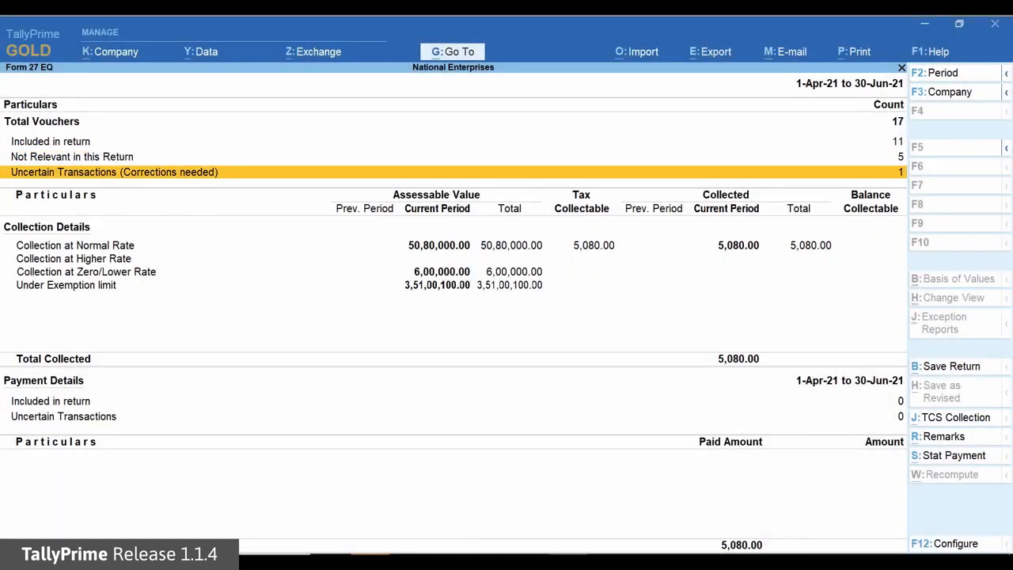
{"action": "key", "text": "Return"}
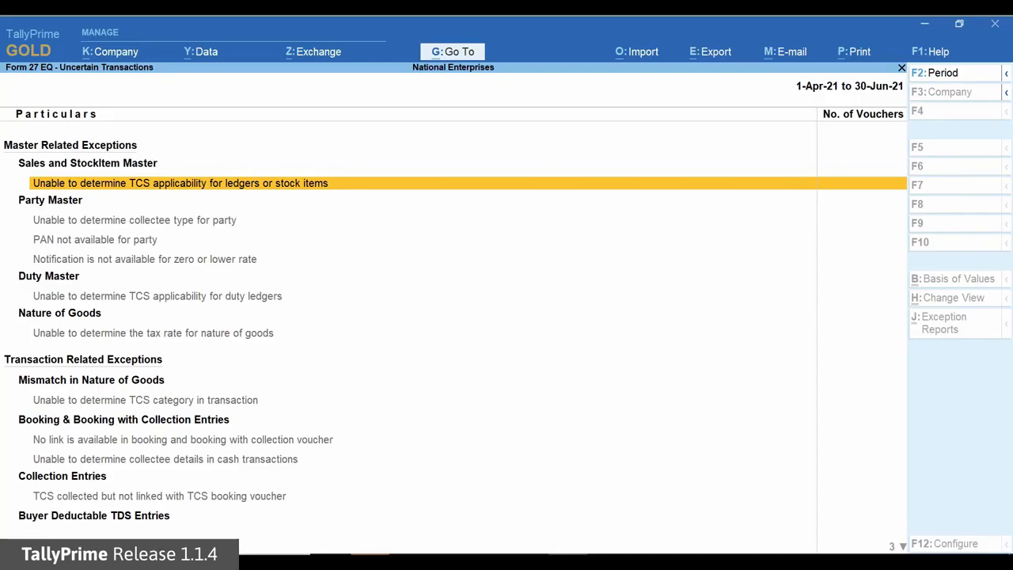
{"action": "key", "text": "Down"}
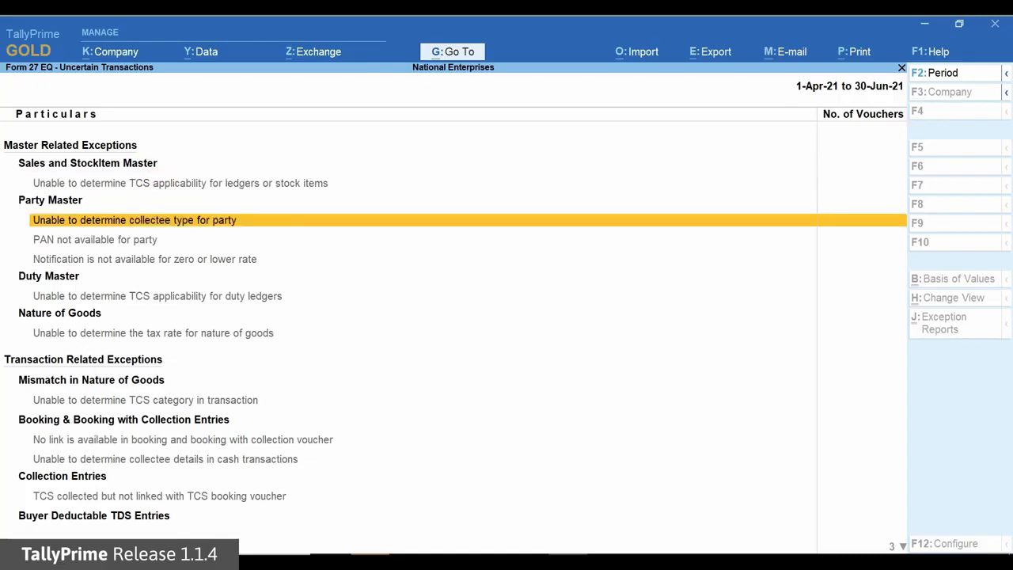
{"action": "key", "text": "Down"}
{"action": "key", "text": "Down"}
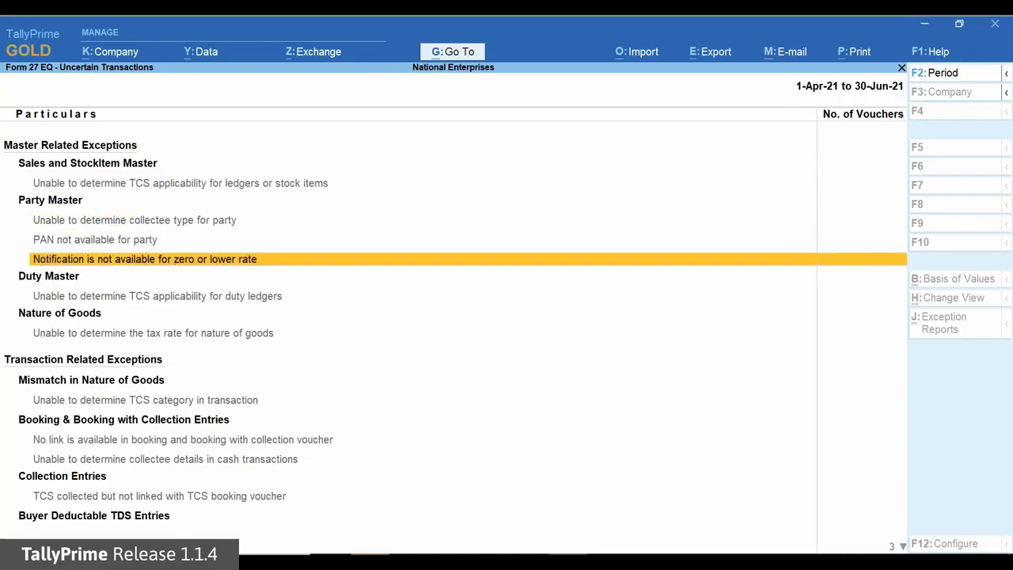
{"action": "key", "text": "Down"}
{"action": "key", "text": "Down"}
{"action": "key", "text": "Down"}
{"action": "key", "text": "Down"}
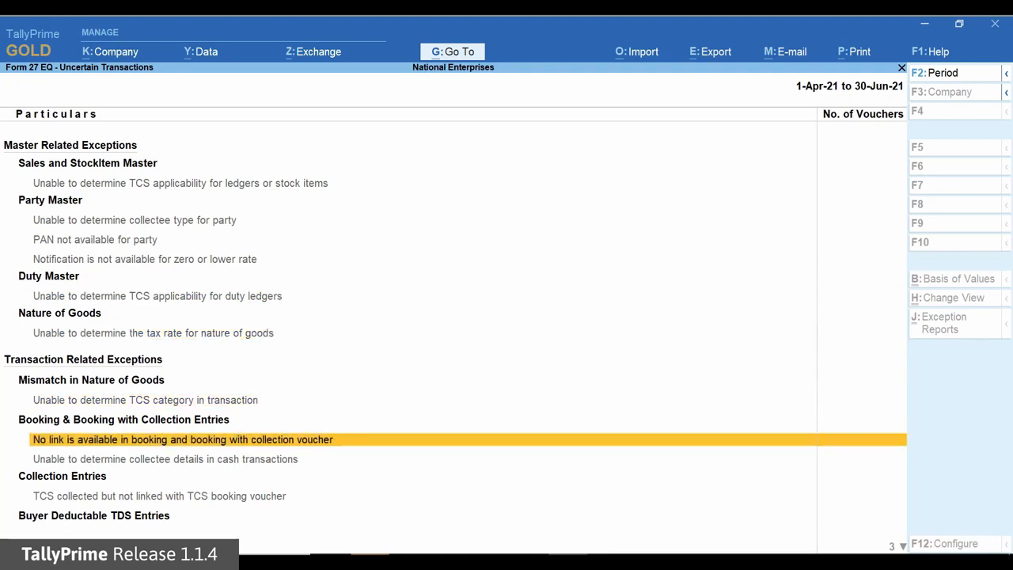
{"action": "key", "text": "Down"}
{"action": "key", "text": "Down"}
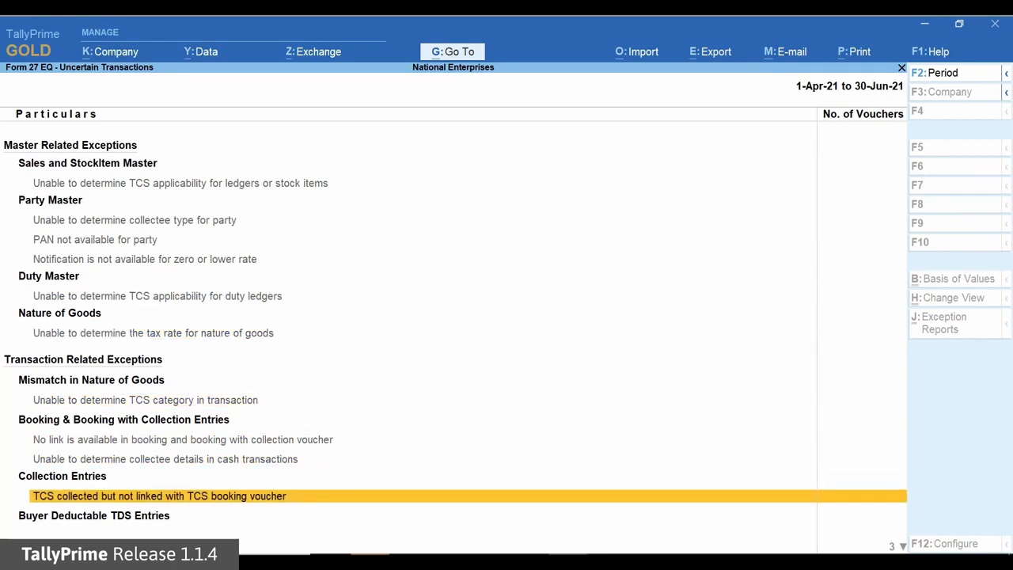
{"action": "key", "text": "Down"}
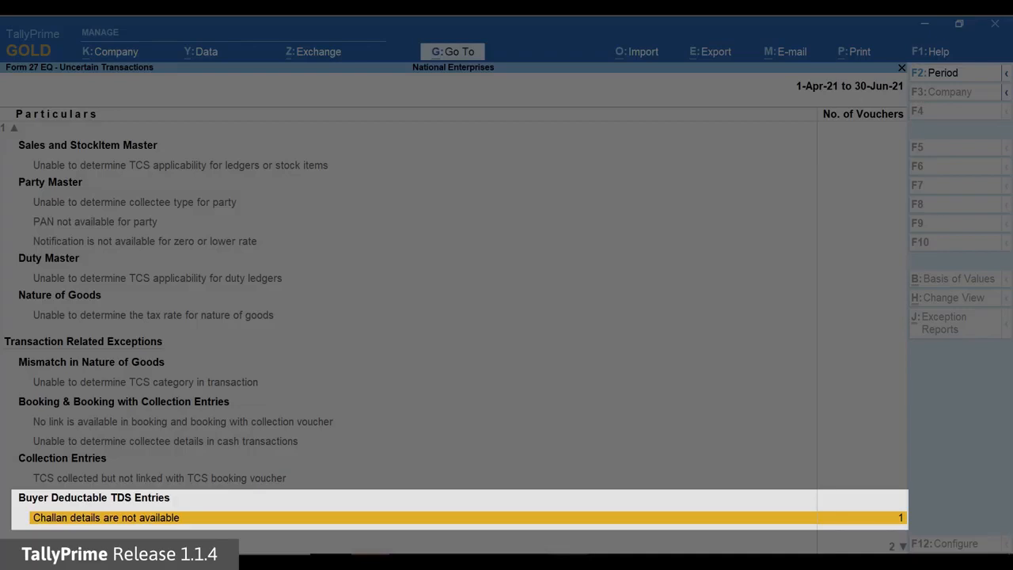
{"action": "key", "text": "Return"}
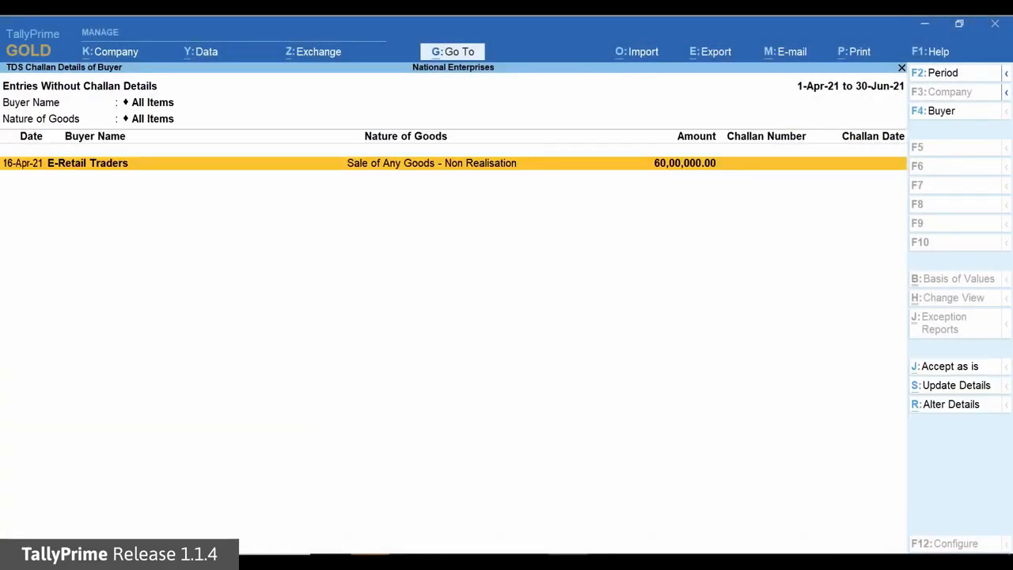
Update the E-Retail Traders entry with challan number 546789 and challan date 30-4-2021, accept it, and return to Form 27EQ
{"action": "left_click", "coordinate": [986, 394]}
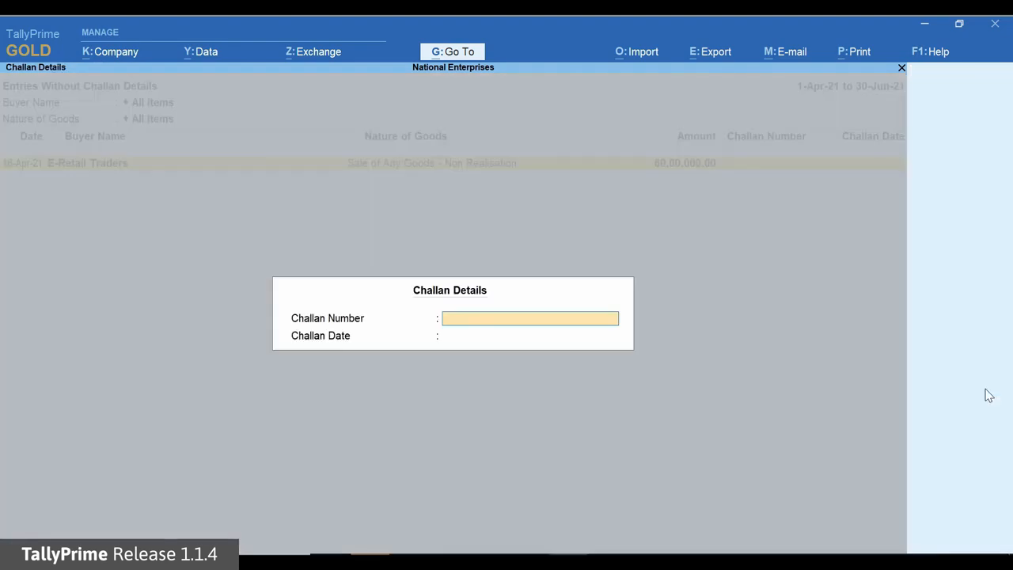
{"action": "type", "text": "546789"}
{"action": "key", "text": "Return"}
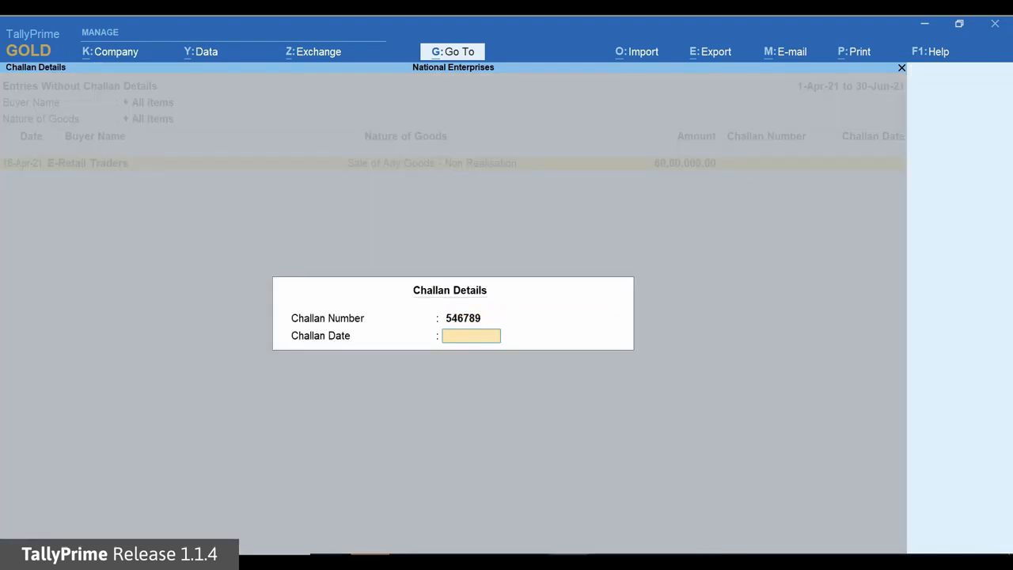
{"action": "type", "text": "30-4-21"}
{"action": "key", "text": "Return"}
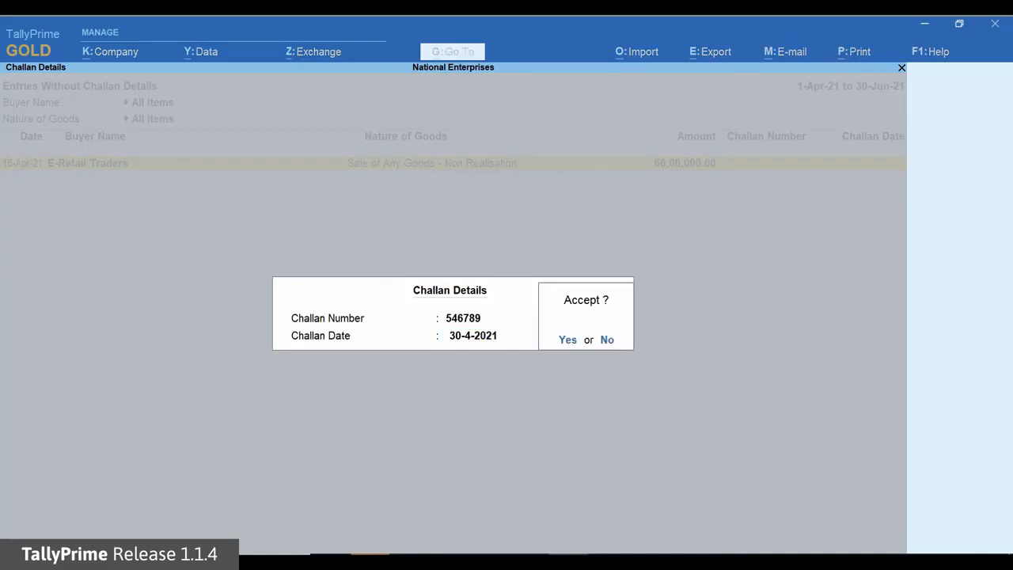
{"action": "key", "text": "y"}
{"action": "key", "text": "Escape"}
{"action": "key", "text": "Escape"}
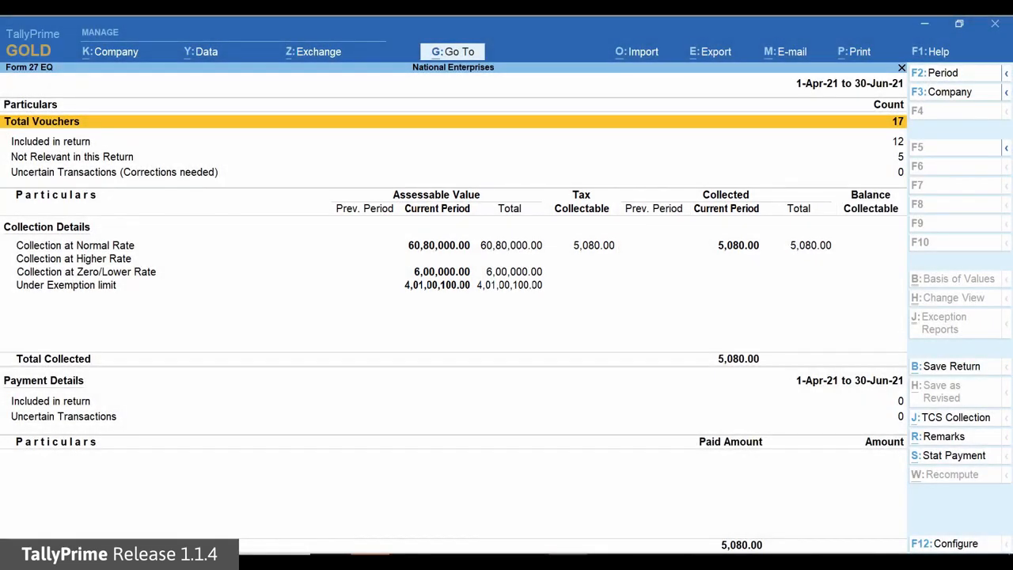
View the party-wise collection details for Under Exemption limit, then return to the Form 27EQ summary
{"action": "key", "text": "Down"}
{"action": "key", "text": "Down"}
{"action": "key", "text": "Down"}
{"action": "key", "text": "Down"}
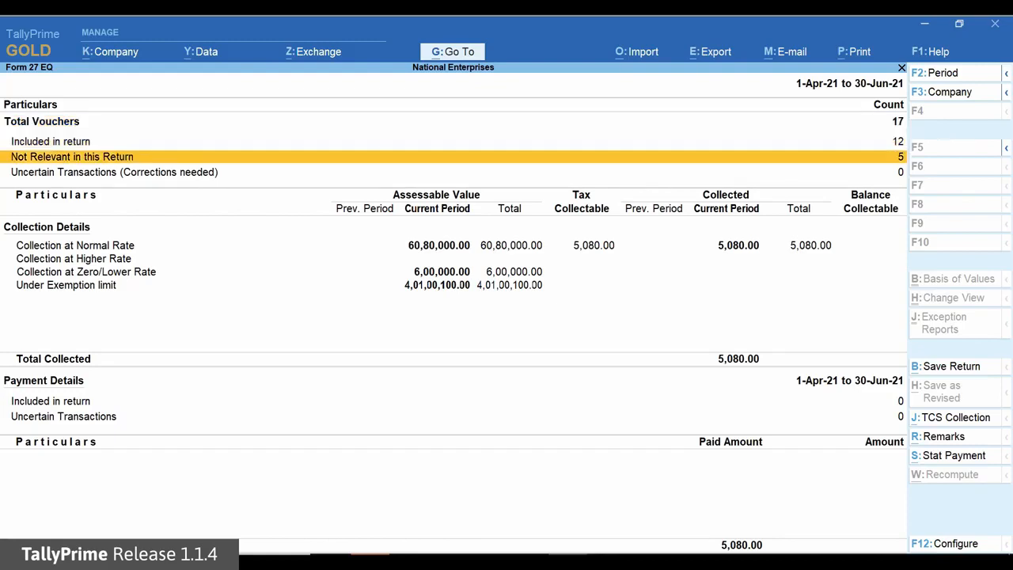
{"action": "key", "text": "Down"}
{"action": "key", "text": "Down"}
{"action": "key", "text": "Down"}
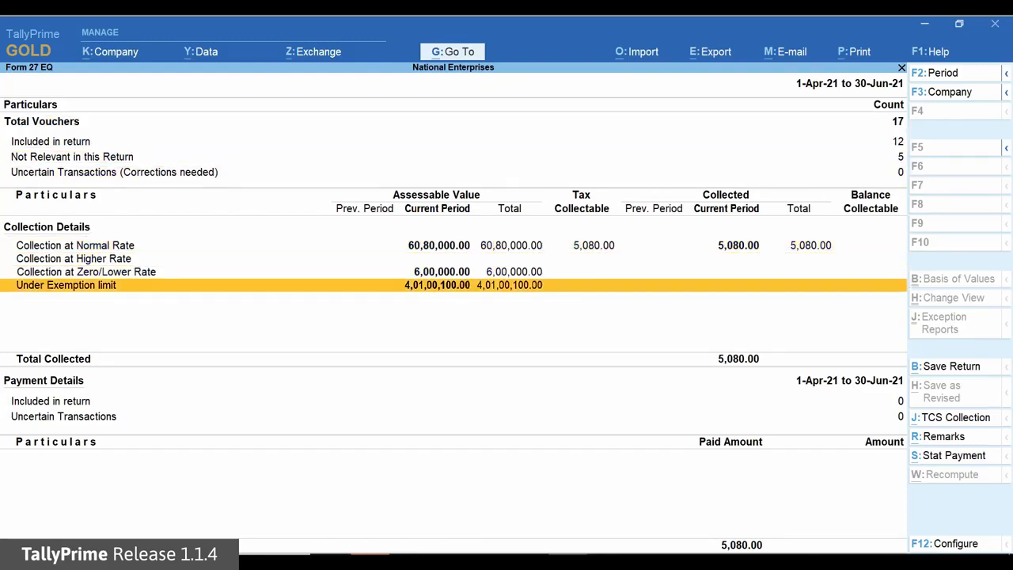
{"action": "key", "text": "Return"}
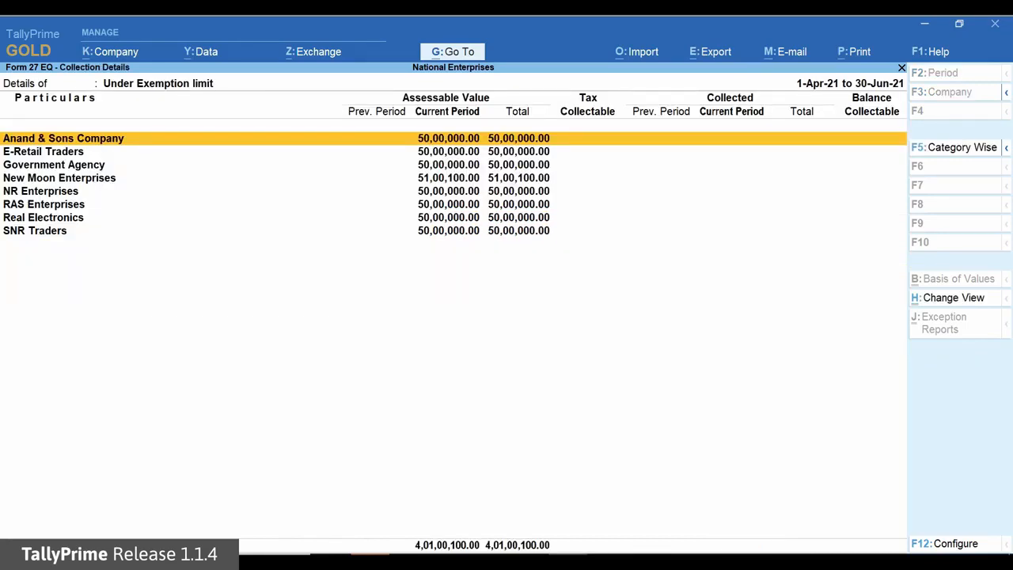
{"action": "key", "text": "Escape"}
View the party-wise details of Collection at Normal Rate and return to the summary
{"action": "key", "text": "Up"}
{"action": "key", "text": "Up"}
{"action": "key", "text": "Up"}
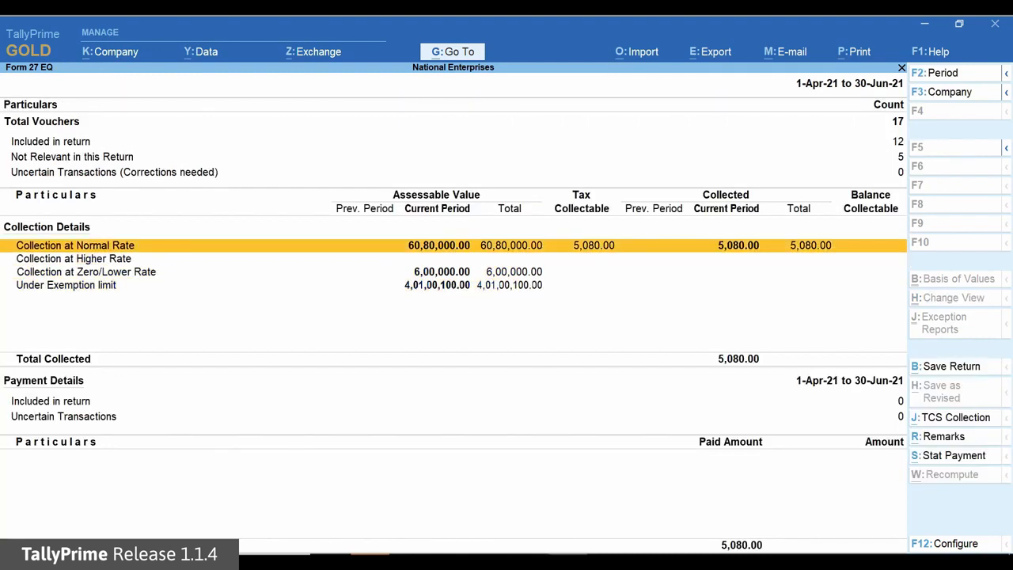
{"action": "key", "text": "Return"}
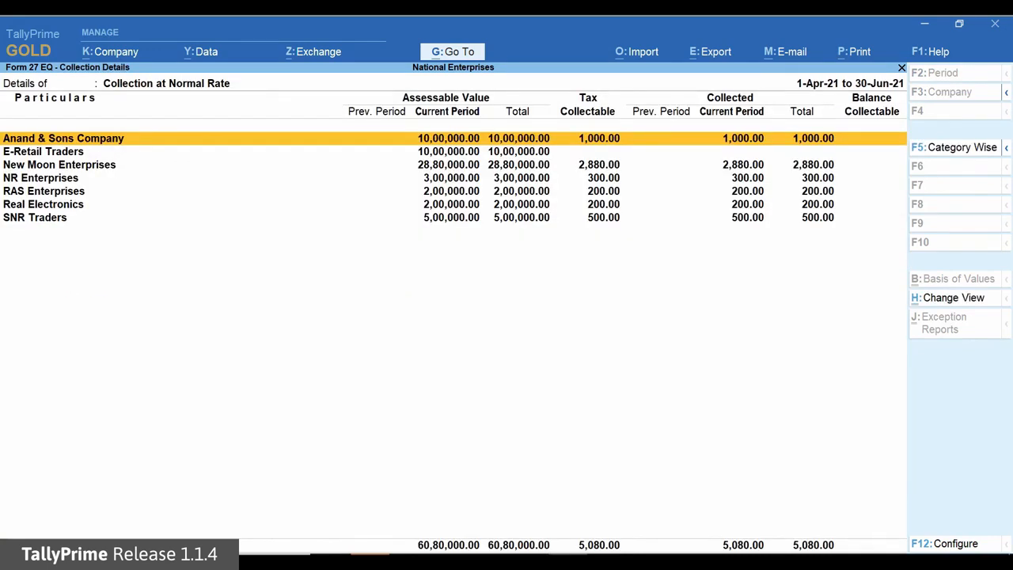
{"action": "key", "text": "Escape"}
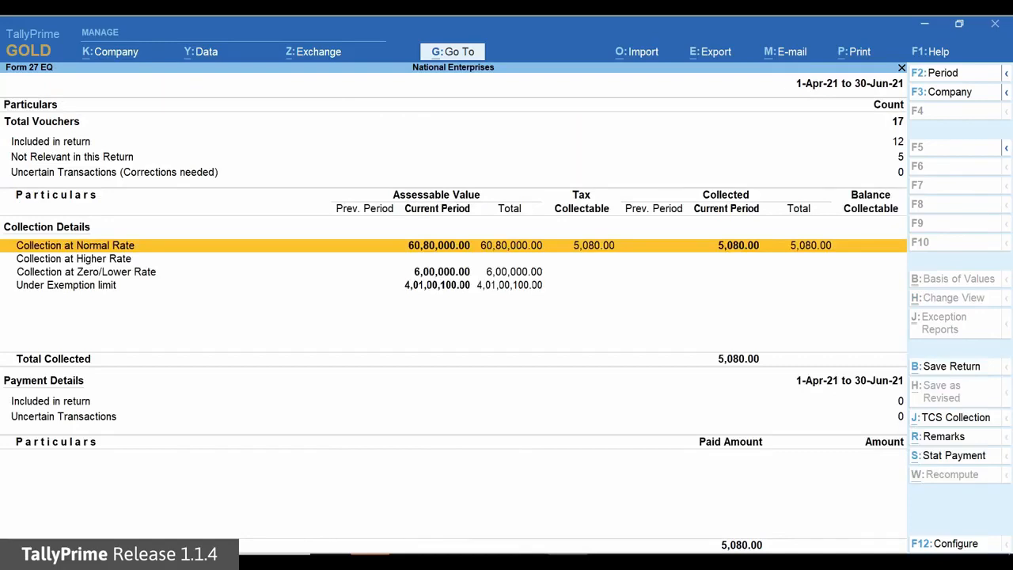
View the party details of Collection at Zero/Lower Rate and return to the summary
{"action": "key", "text": "Down"}
{"action": "key", "text": "Down"}
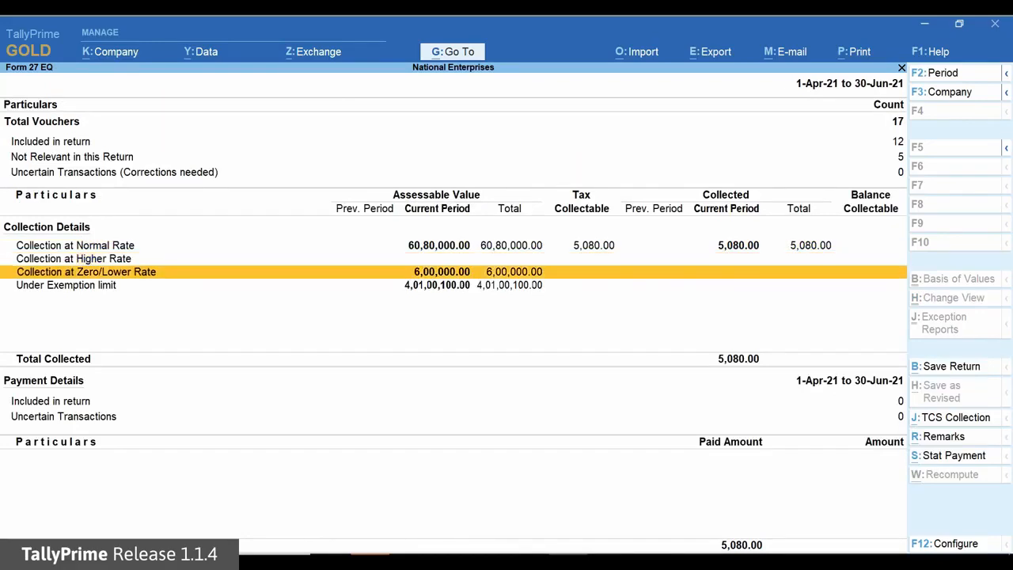
{"action": "key", "text": "Return"}
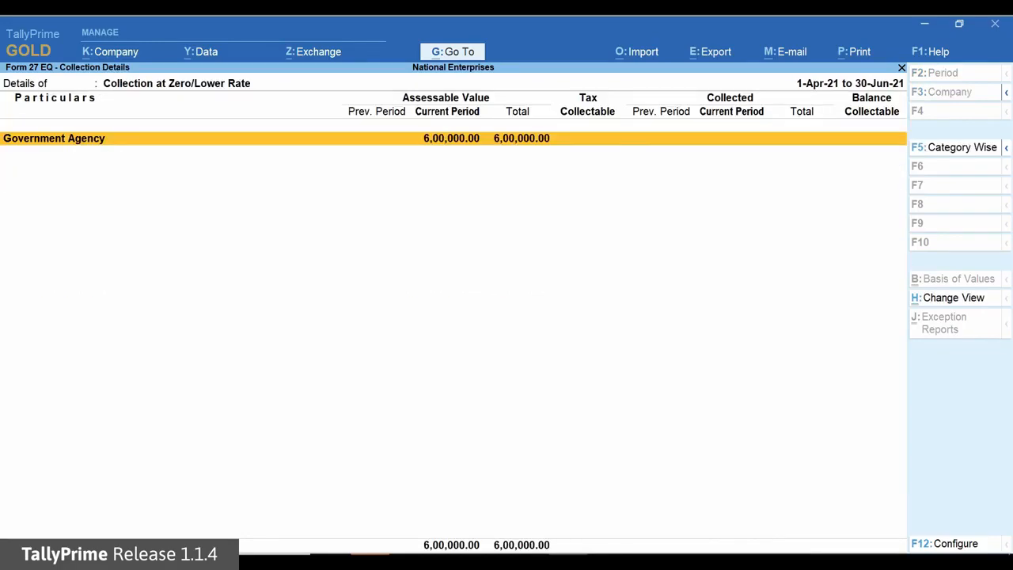
{"action": "key", "text": "Escape"}
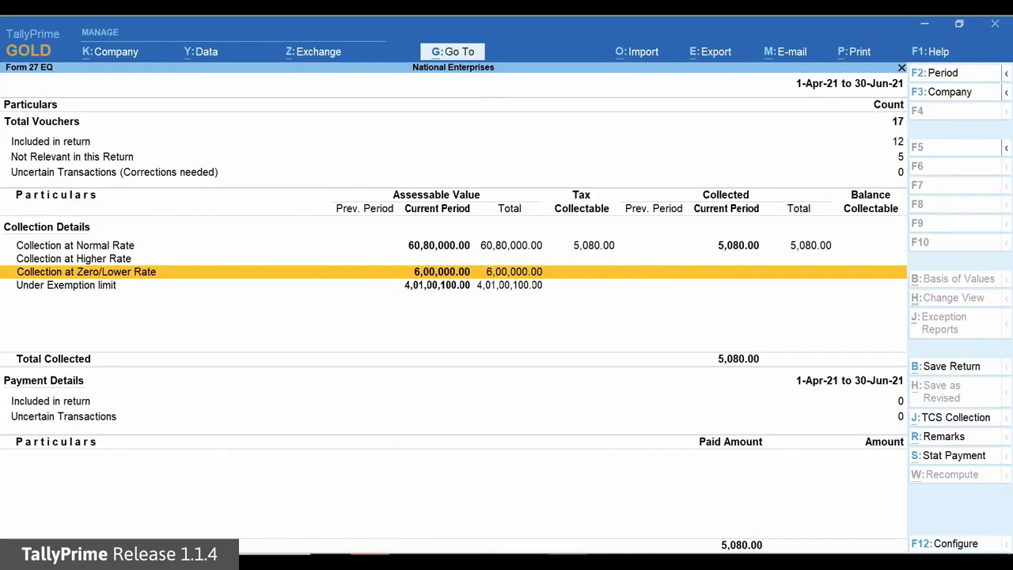
Check the E-Retail Traders line within the Collection at Normal Rate details
{"action": "key", "text": "Up"}
{"action": "key", "text": "Up"}
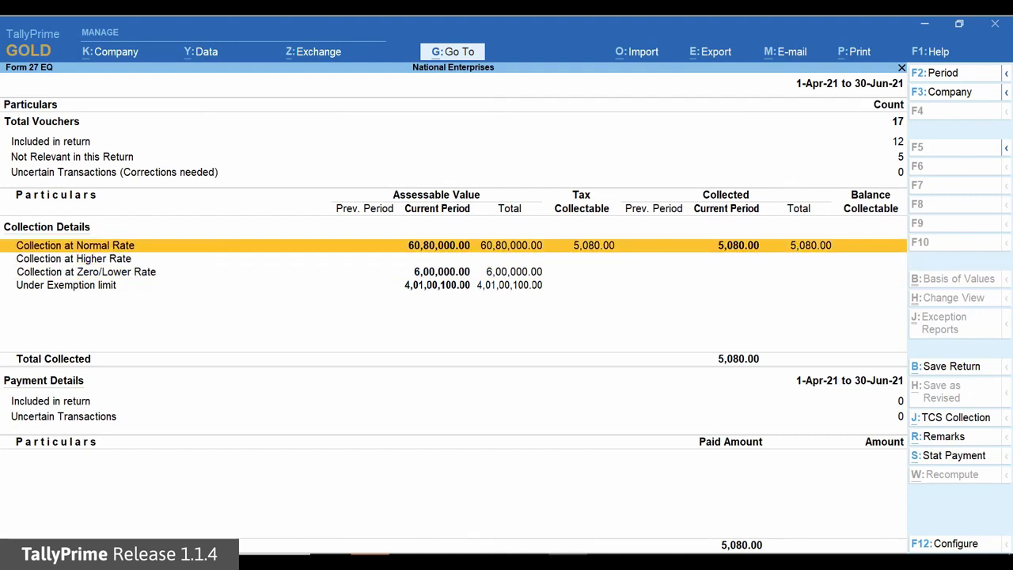
{"action": "key", "text": "Return"}
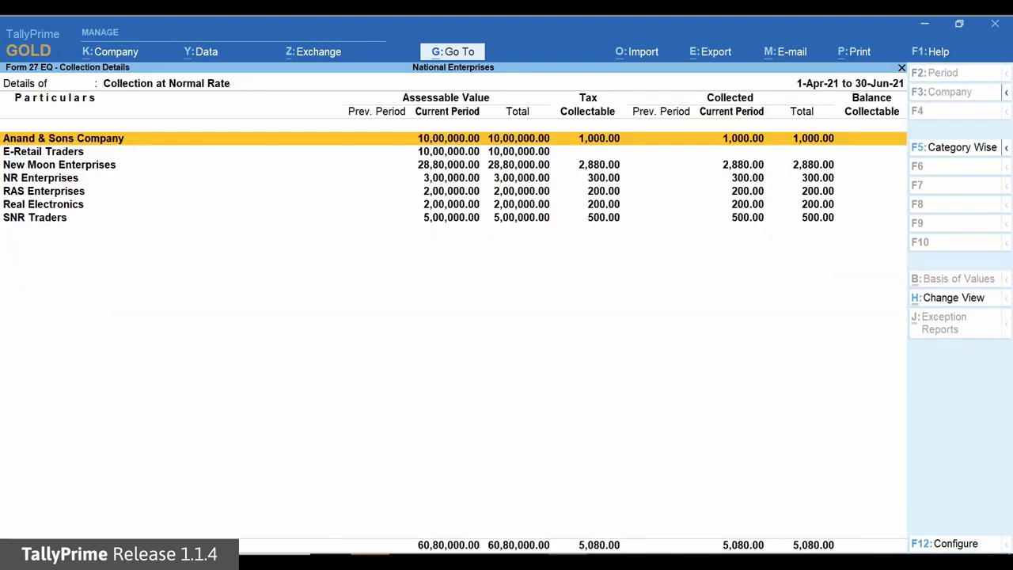
{"action": "key", "text": "Down"}
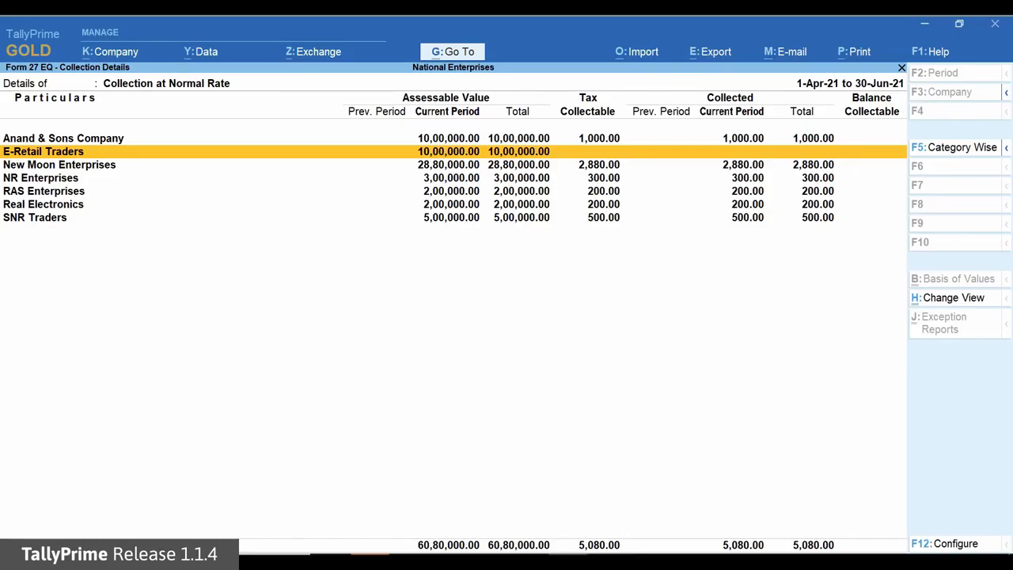
{"action": "key", "text": "Escape"}
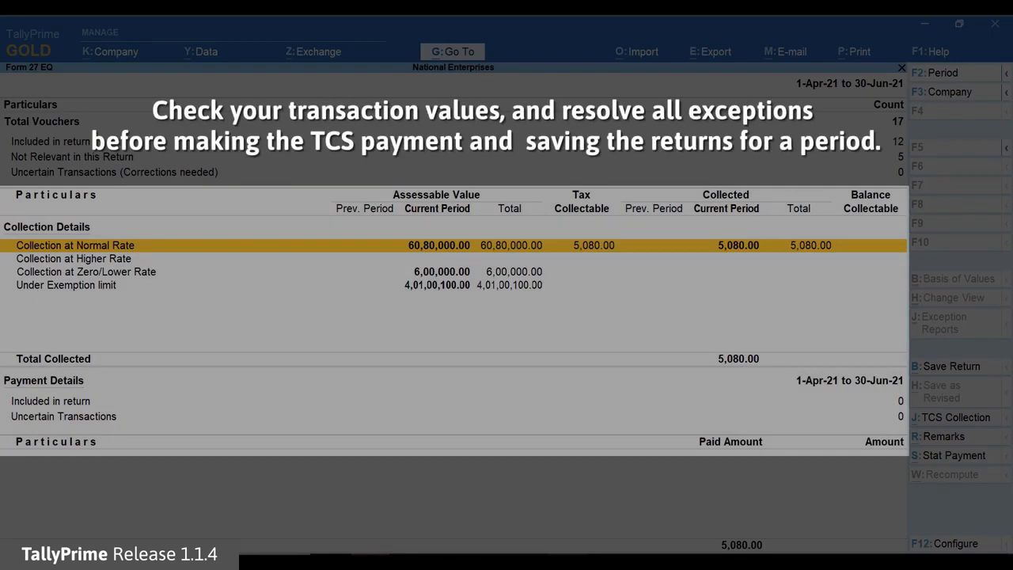
Save the Form 27EQ return for 1-Apr-21 to 30-Jun-21 and confirm the save
{"action": "key", "text": "Up"}
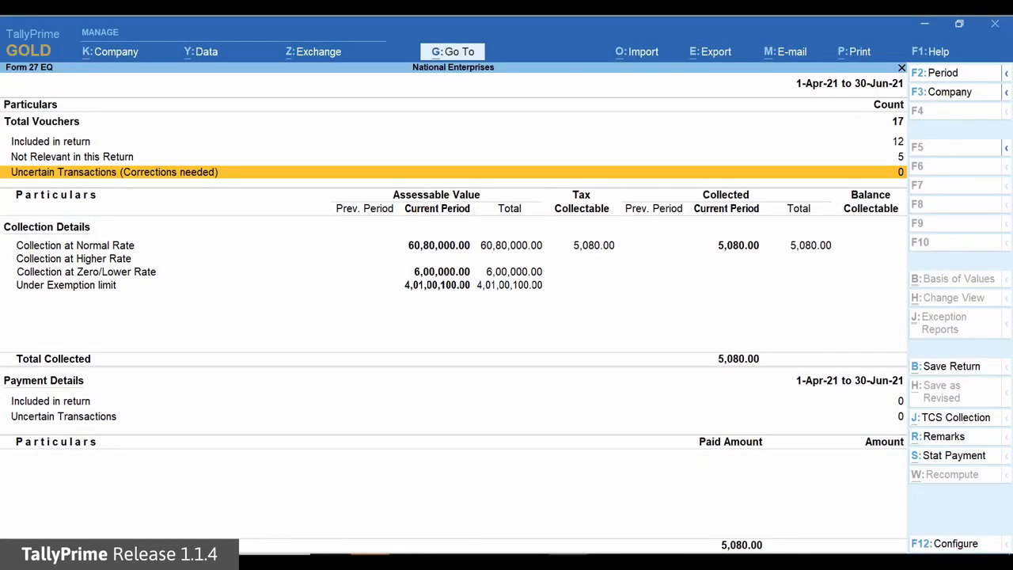
{"action": "left_click", "coordinate": [980, 374]}
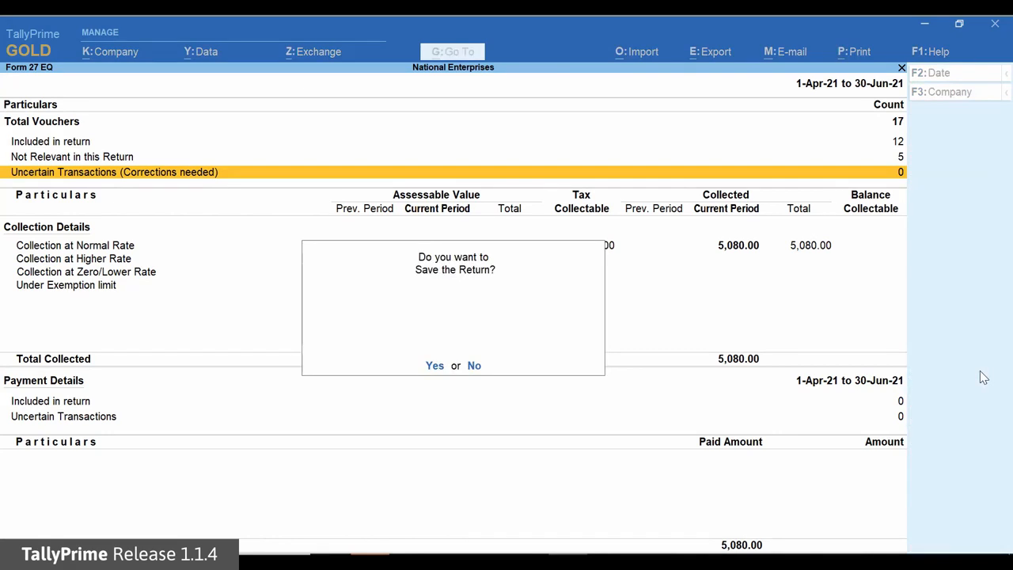
{"action": "key", "text": "y"}
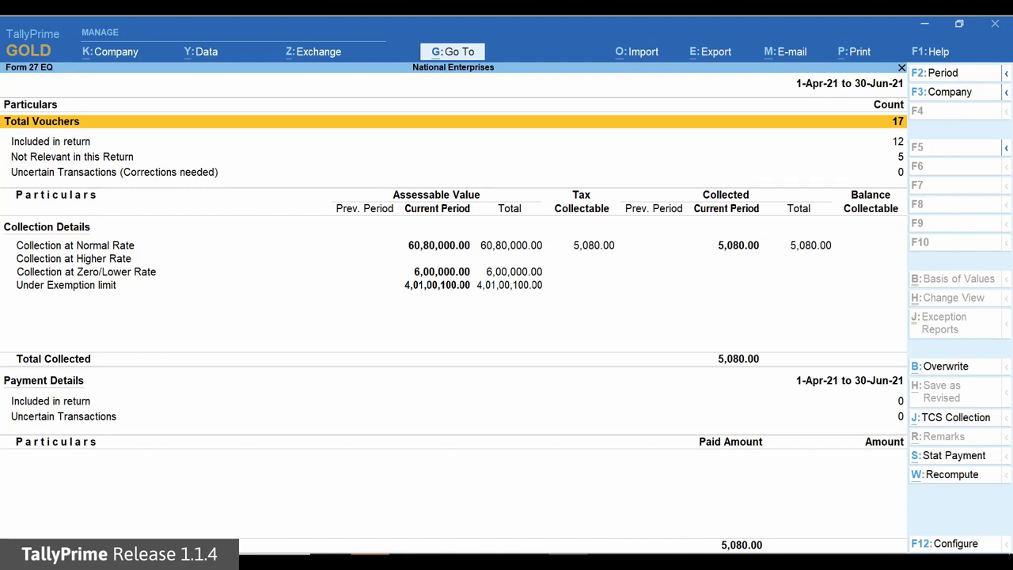
Export the e-return as Tally.txt in SDF (Fixed Width) format to D:\Returns, dated 30-6-2021, with regular return filed for previous period set to No
{"action": "key", "text": "alt+e"}
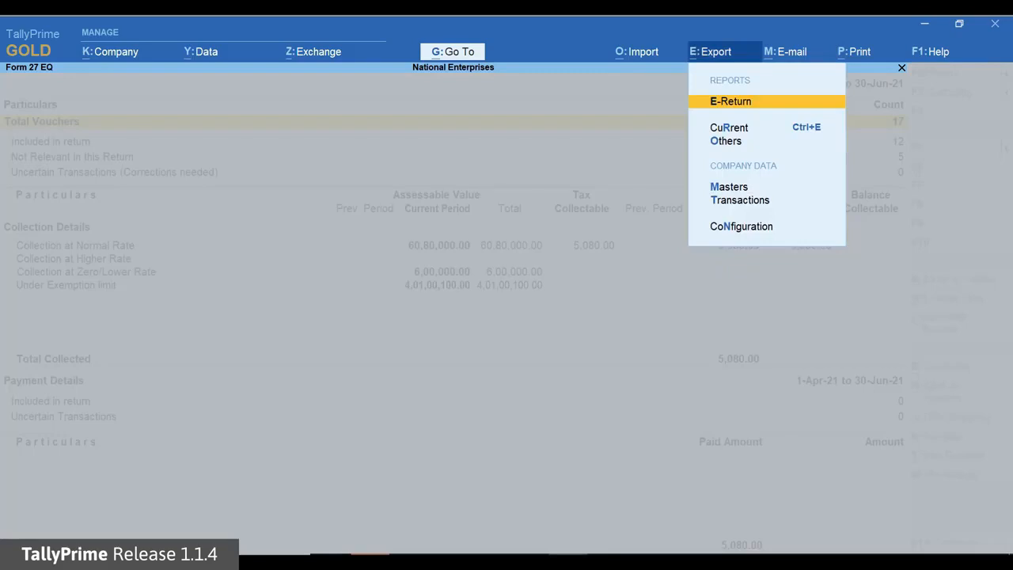
{"action": "key", "text": "Return"}
{"action": "key", "text": "Return"}
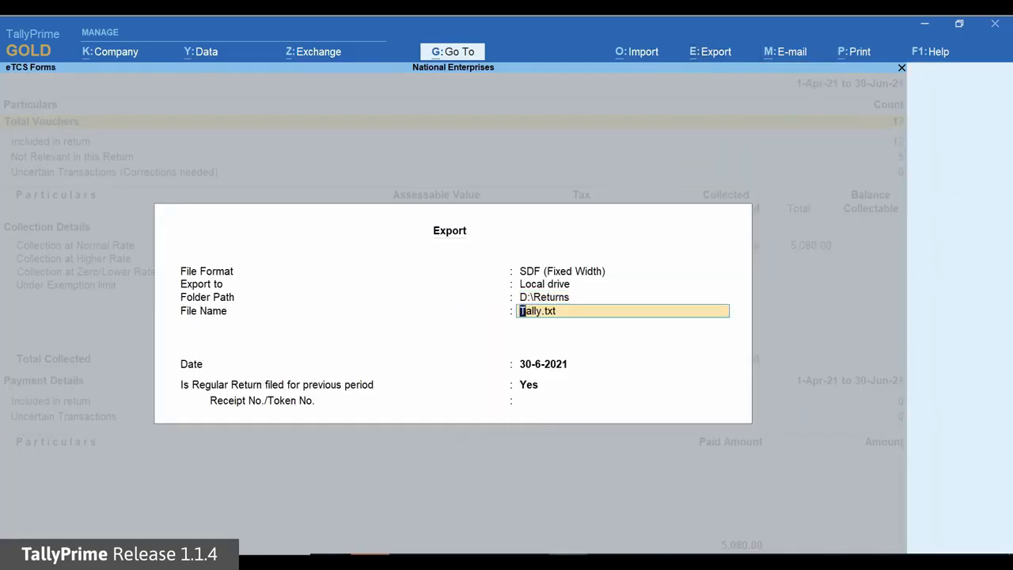
{"action": "key", "text": "Return"}
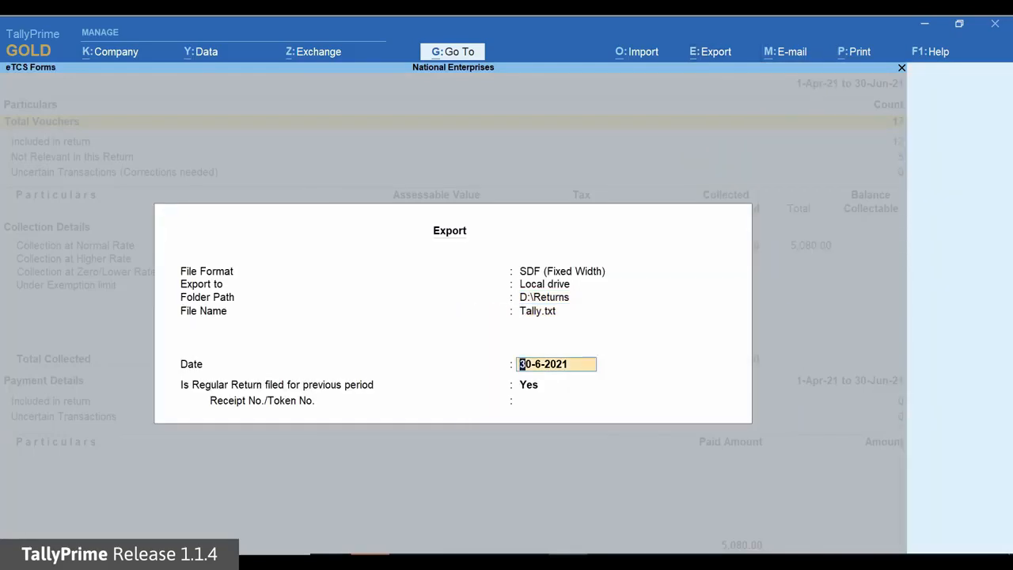
{"action": "key", "text": "Return"}
{"action": "type", "text": "No"}
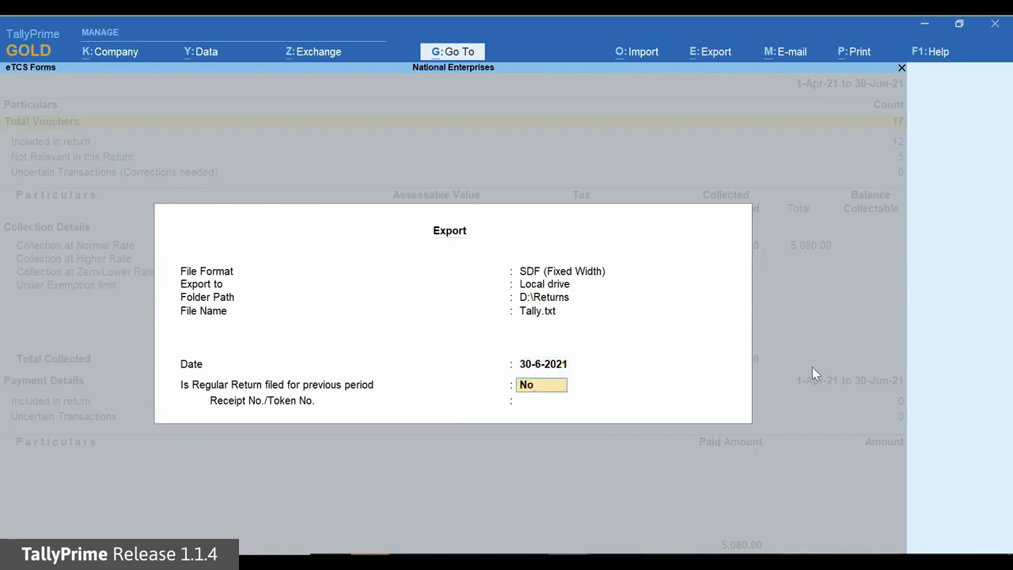
{"action": "key", "text": "Return"}
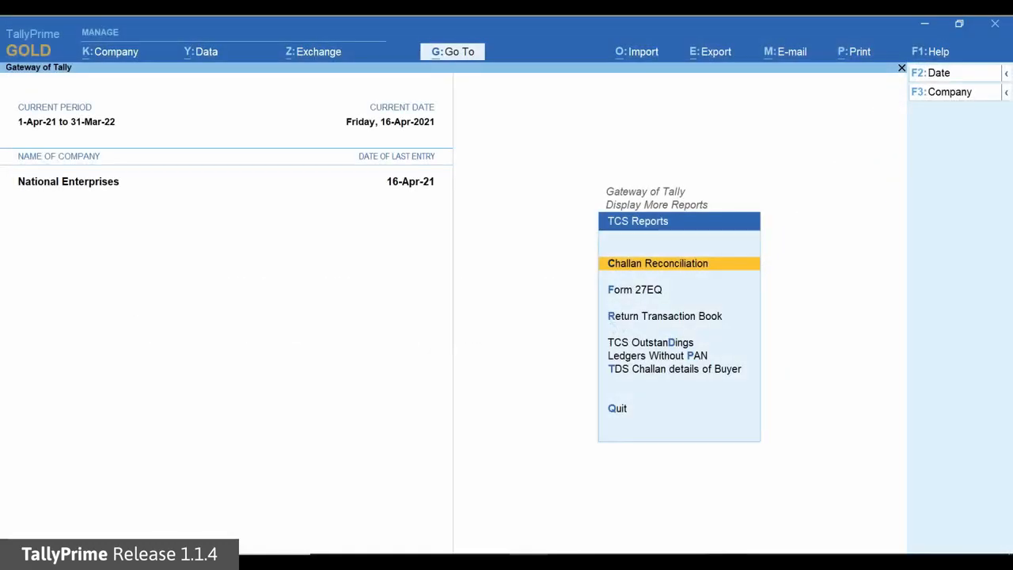
Open the Ledgers Without PAN report from the TCS reports and show all buyer ledgers
{"action": "key", "text": "Down"}
{"action": "key", "text": "Down"}
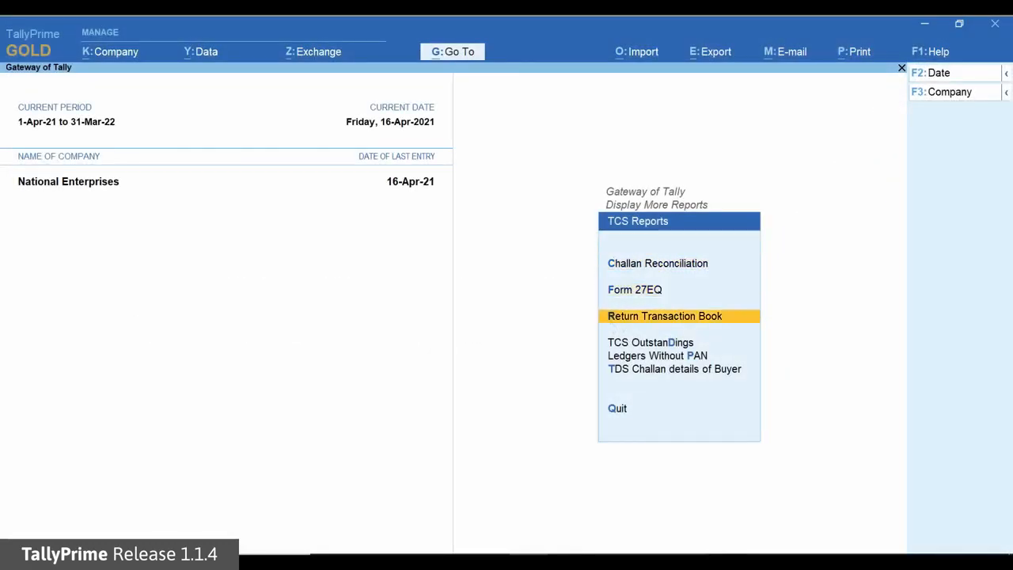
{"action": "key", "text": "Down"}
{"action": "key", "text": "Down"}
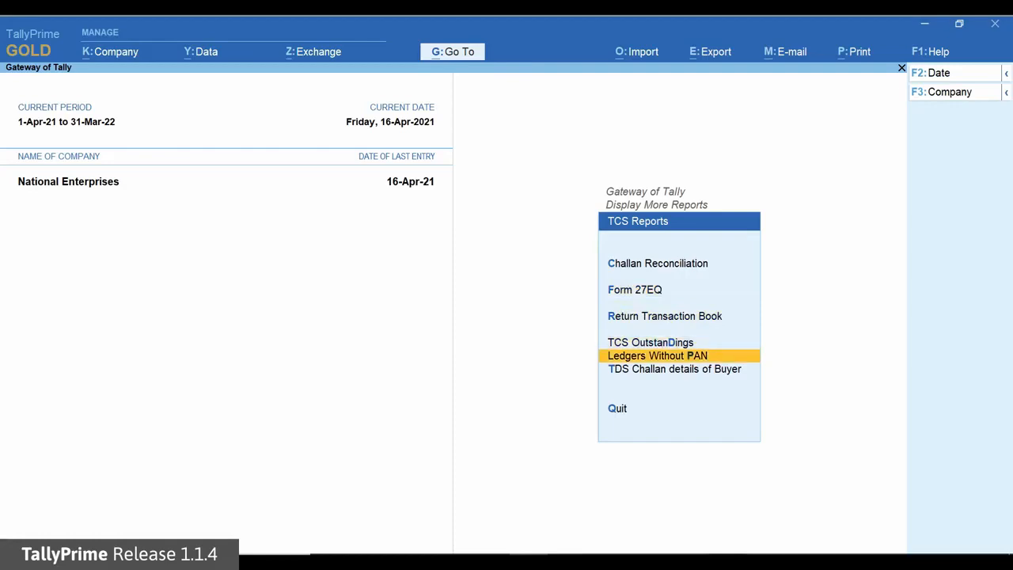
{"action": "key", "text": "Return"}
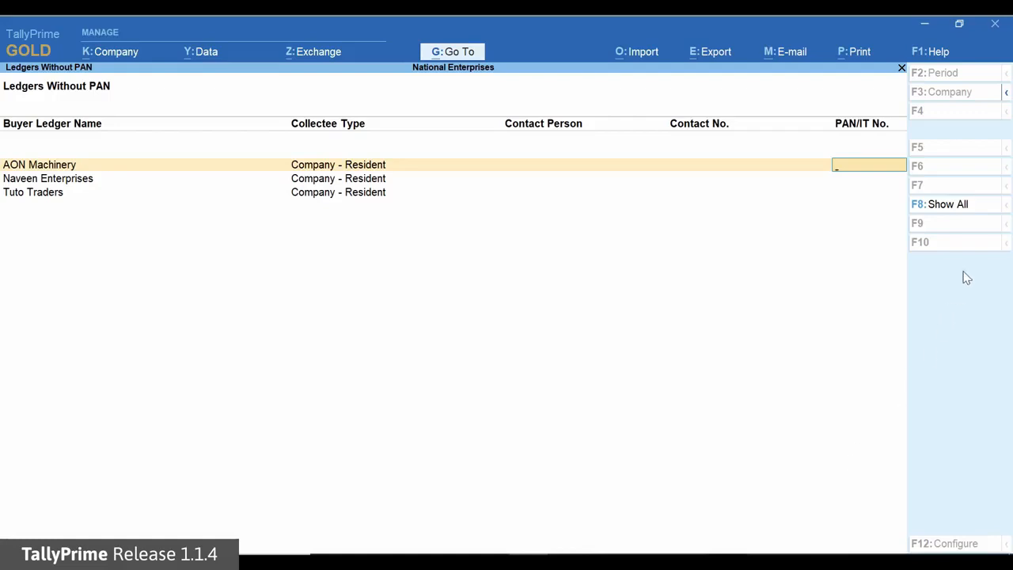
{"action": "left_click", "coordinate": [988, 207]}
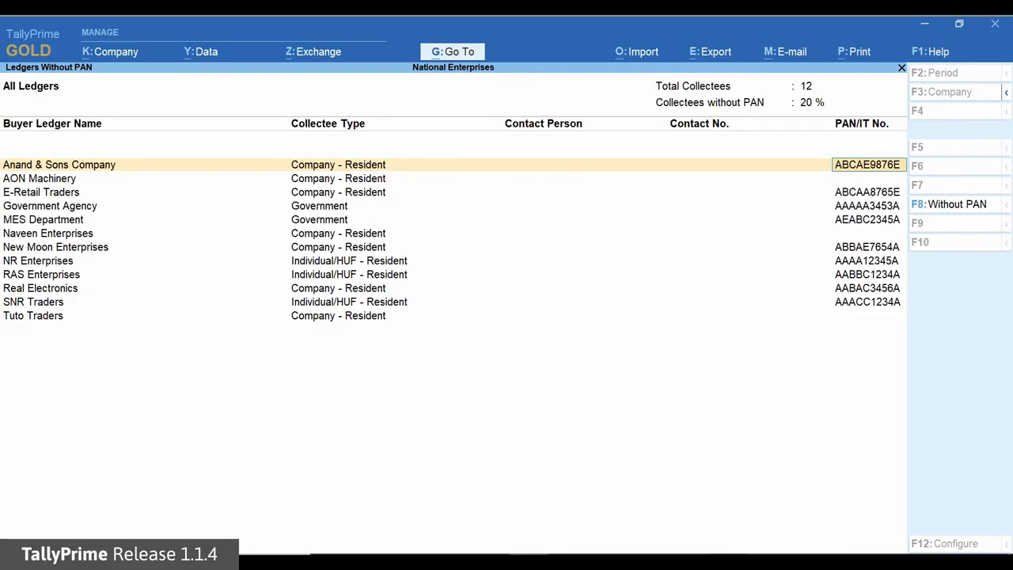
Enter the PAN/IT number for the AON Machinery ledger
{"action": "key", "text": "Return"}
{"action": "type", "text": "A"}
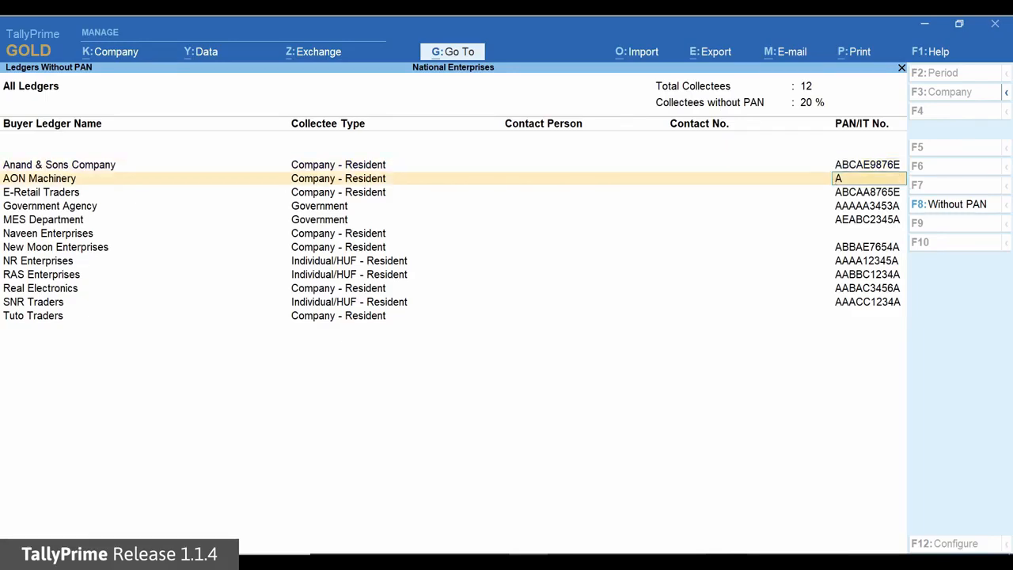
{"action": "type", "text": "BCAD6657E"}
{"action": "key", "text": "Return"}
Enter the PAN/IT number for the Naveen Enterprises ledger and save the ledger PAN details
{"action": "key", "text": "Return"}
{"action": "key", "text": "Return"}
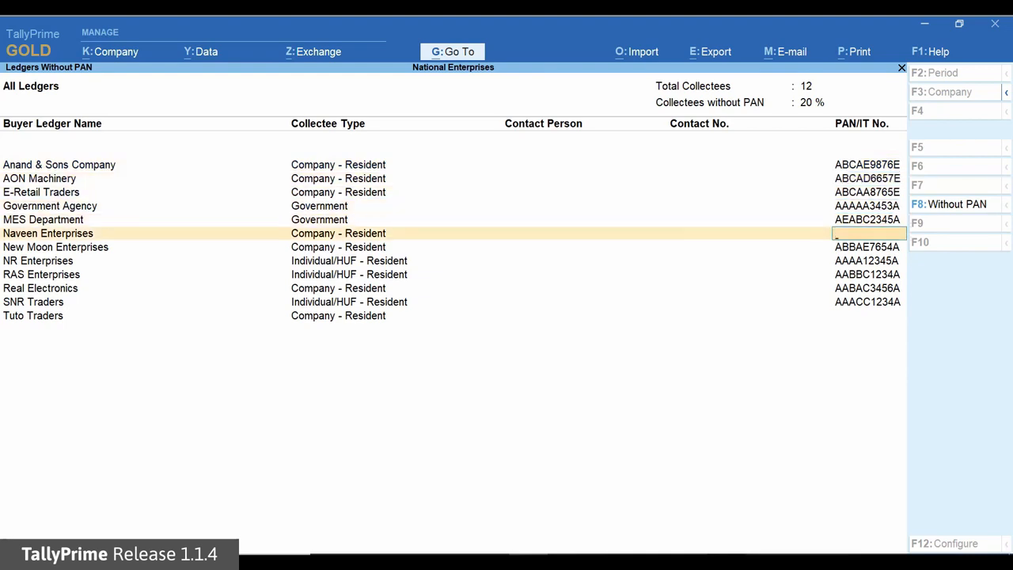
{"action": "type", "text": "DCAAB9876A"}
{"action": "key", "text": "Return"}
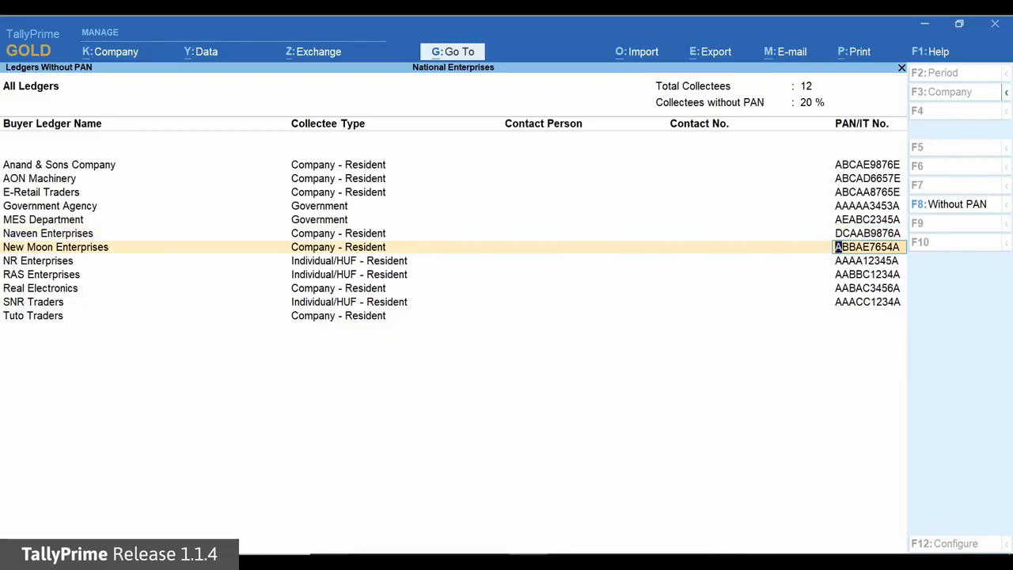
{"action": "key", "text": "ctrl+a"}
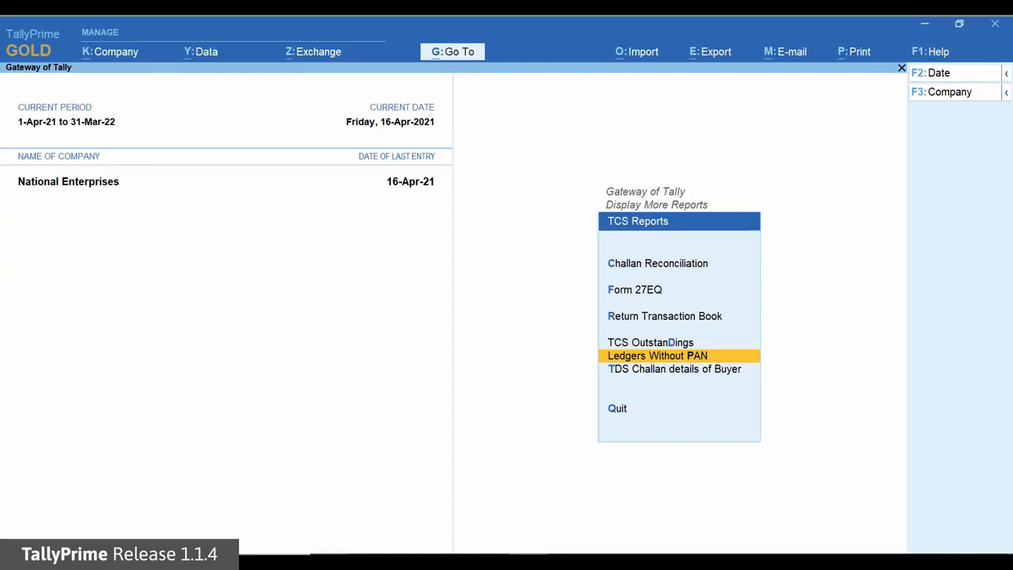
Open the TDS Challan details of Buyer report from the TCS reports
{"action": "key", "text": "Down"}
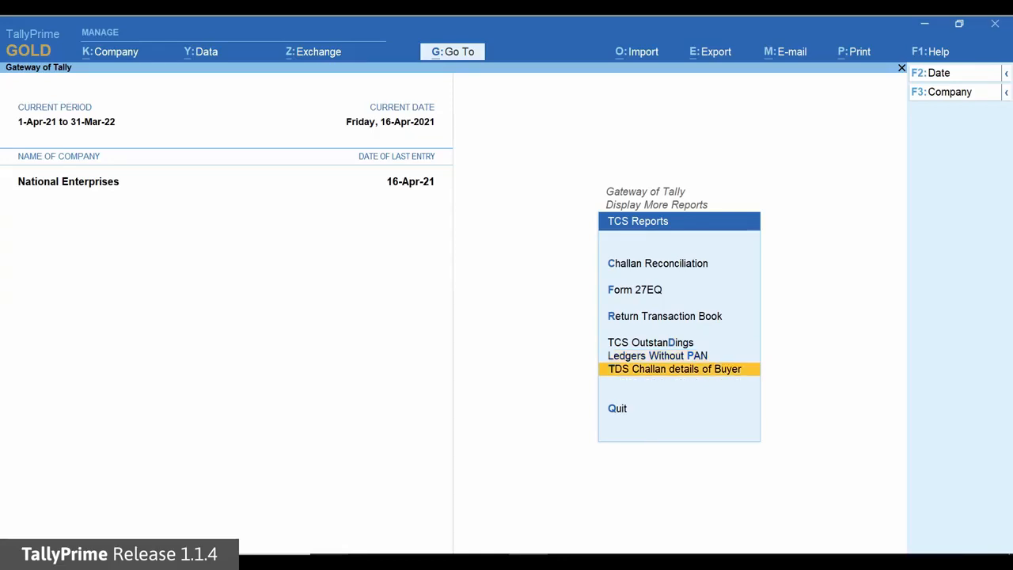